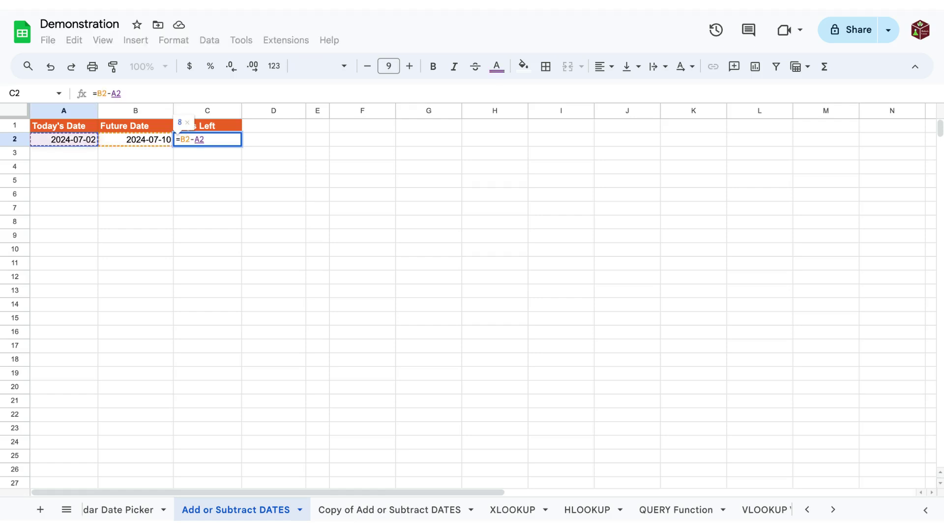
Step: Commit the =B2-A2 formula in C2 so Days Left shows 8
key("Return")
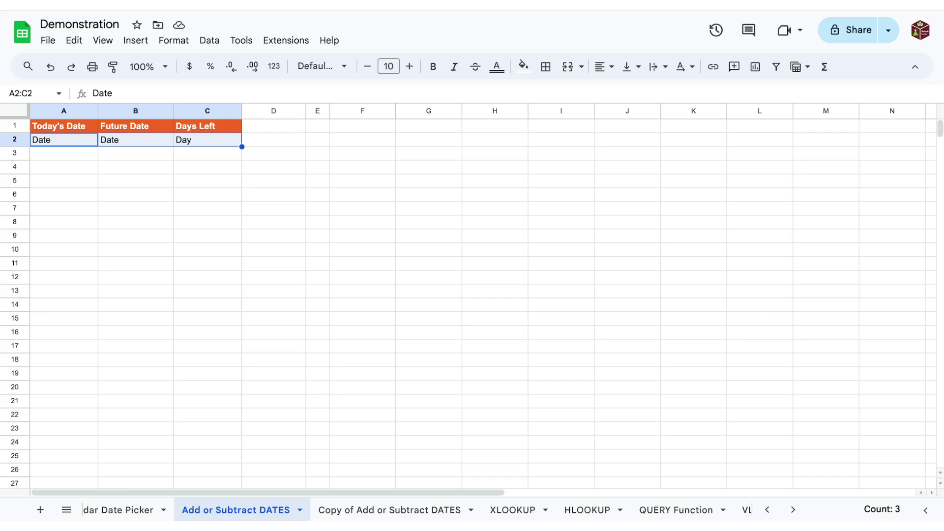
Step: Open the custom date and time formats for dates A2:B2
left_click(177, 41)
mouse_move(221, 95)
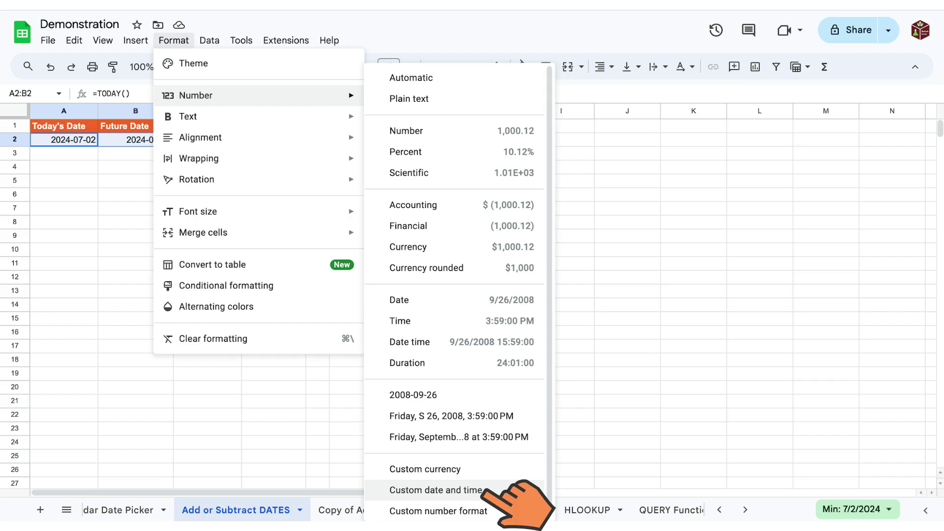
left_click(487, 489)
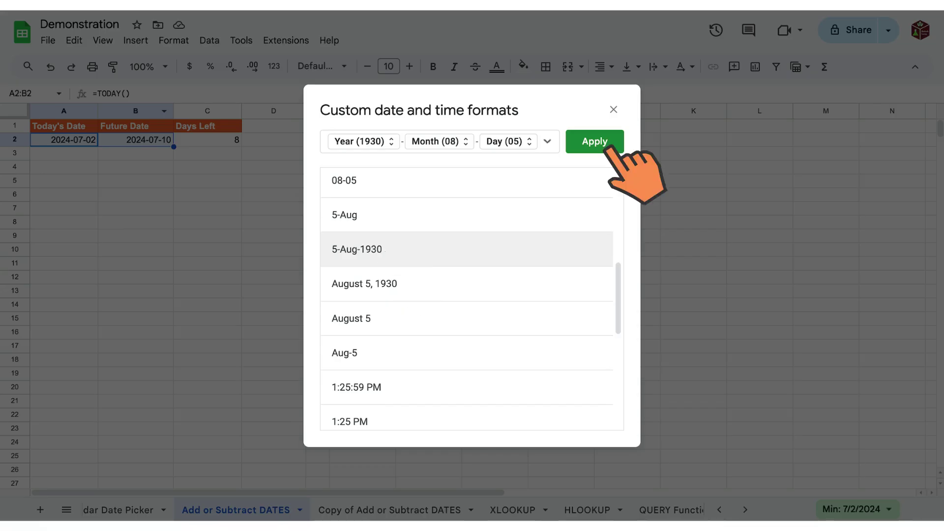